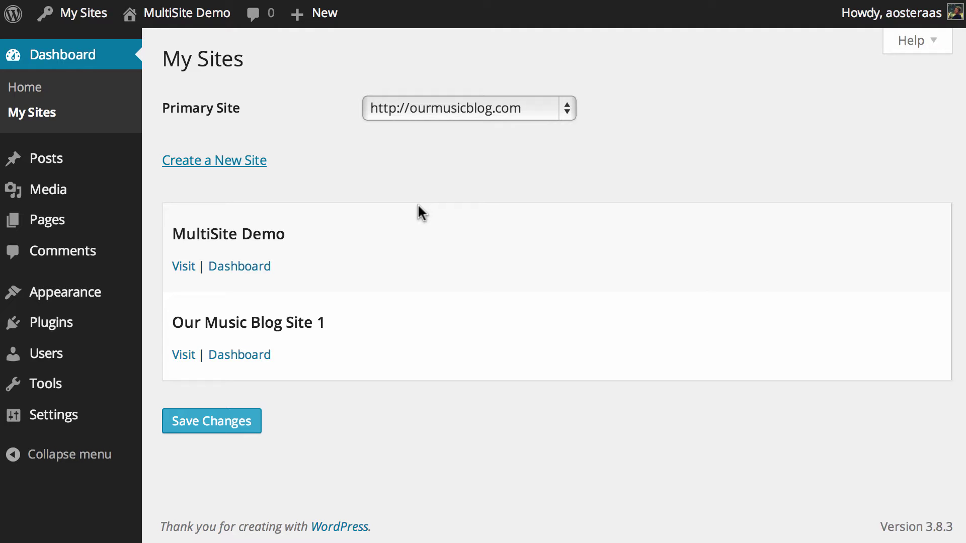
# Leave the primary site unchanged and open the Network Admin Users list showing the lone Super Admin
pyautogui.click(528, 111)
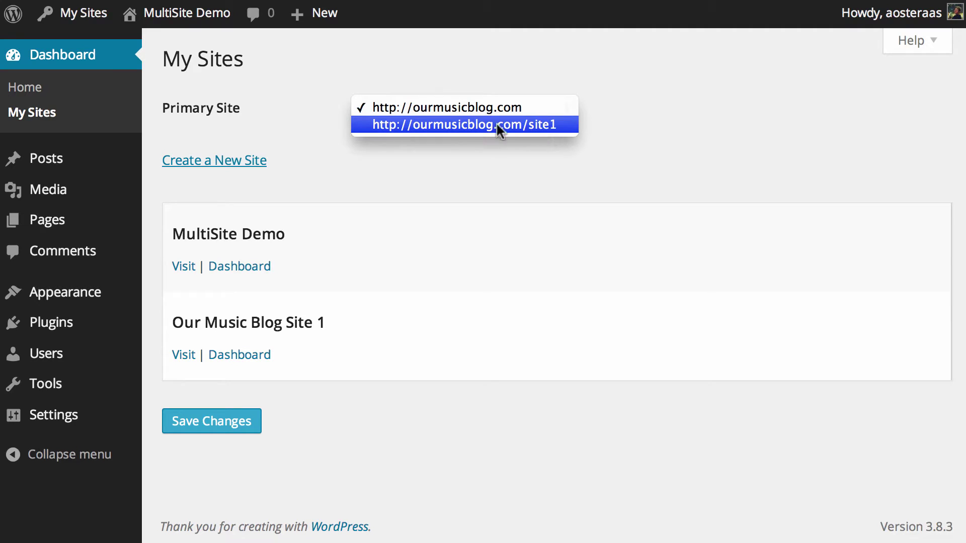
pyautogui.click(407, 142)
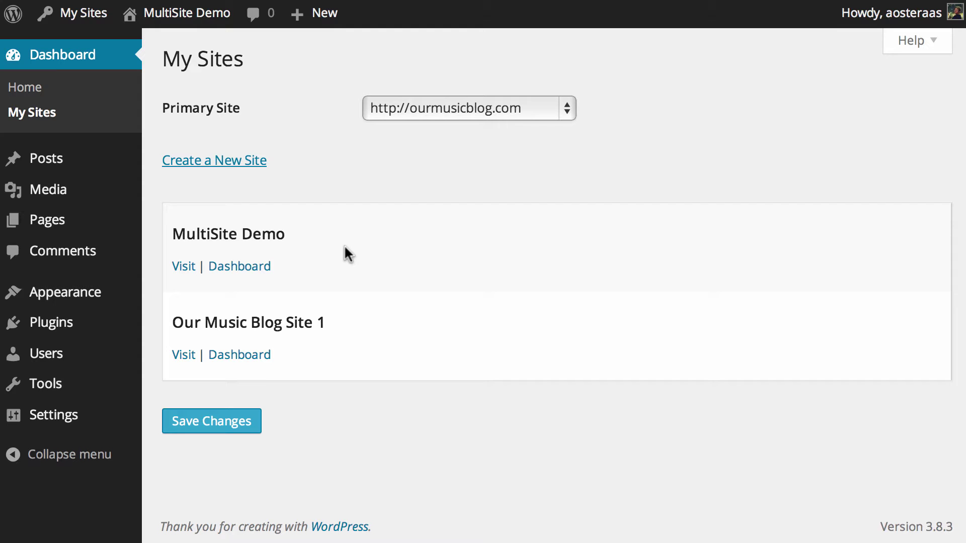
pyautogui.click(62, 348)
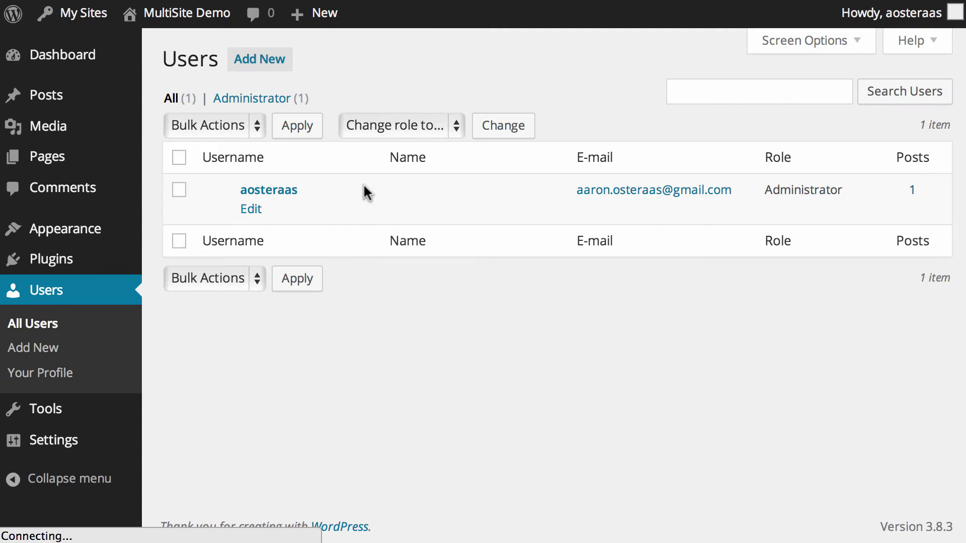
pyautogui.moveTo(88, 23)
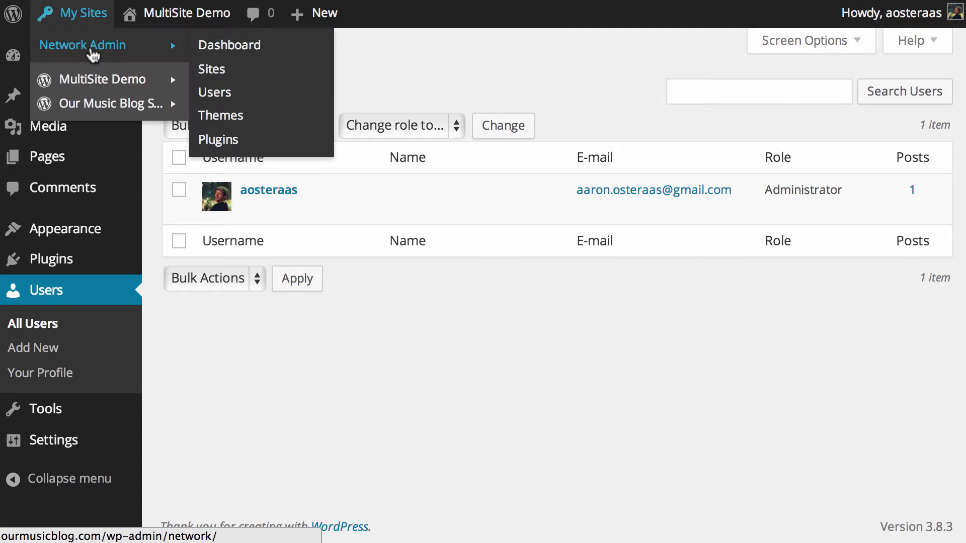
pyautogui.moveTo(95, 84)
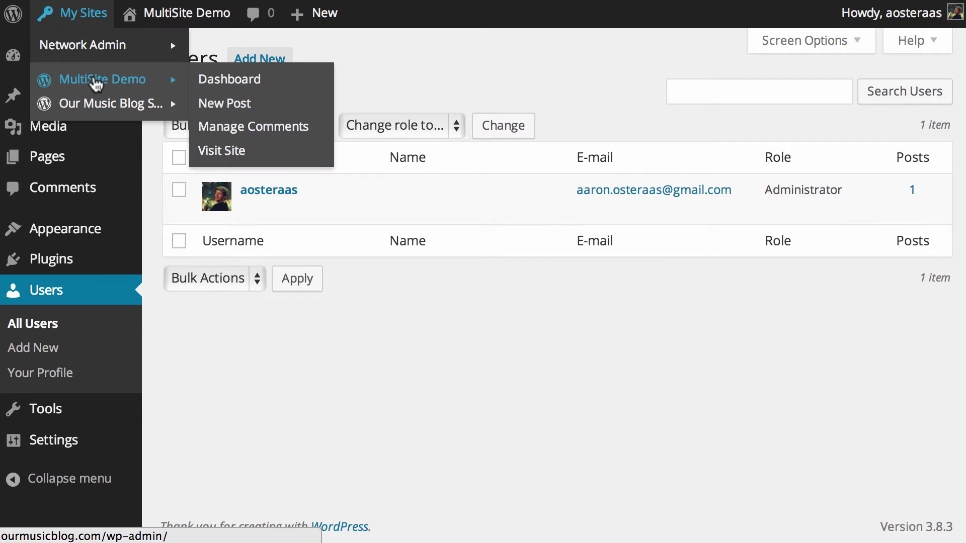
pyautogui.click(103, 48)
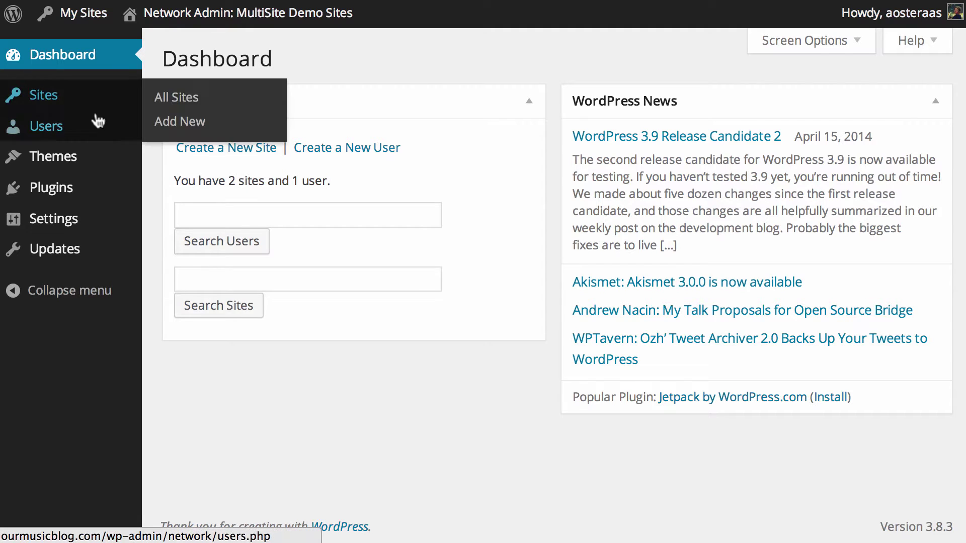
pyautogui.click(57, 135)
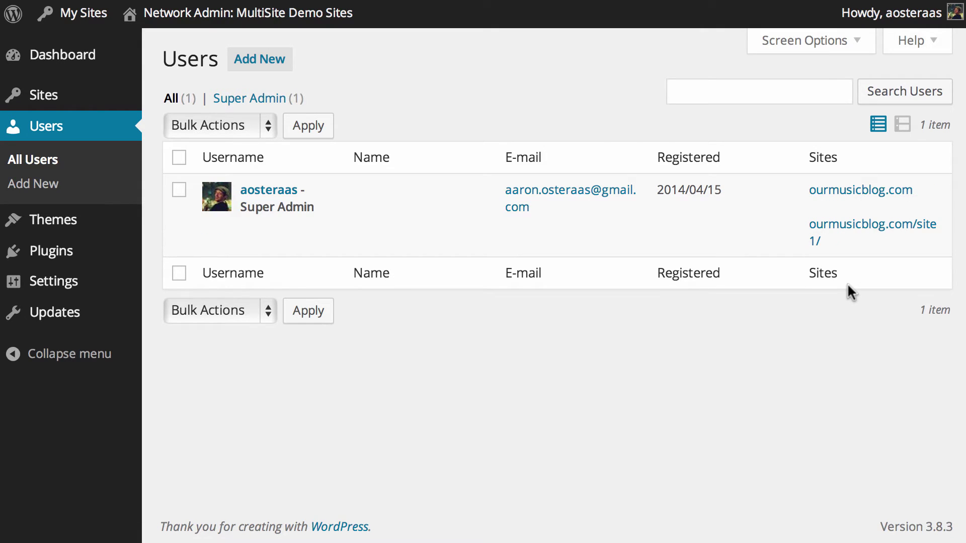
# Add a network user with username 'example' and the user's e-mail address
pyautogui.click(289, 65)
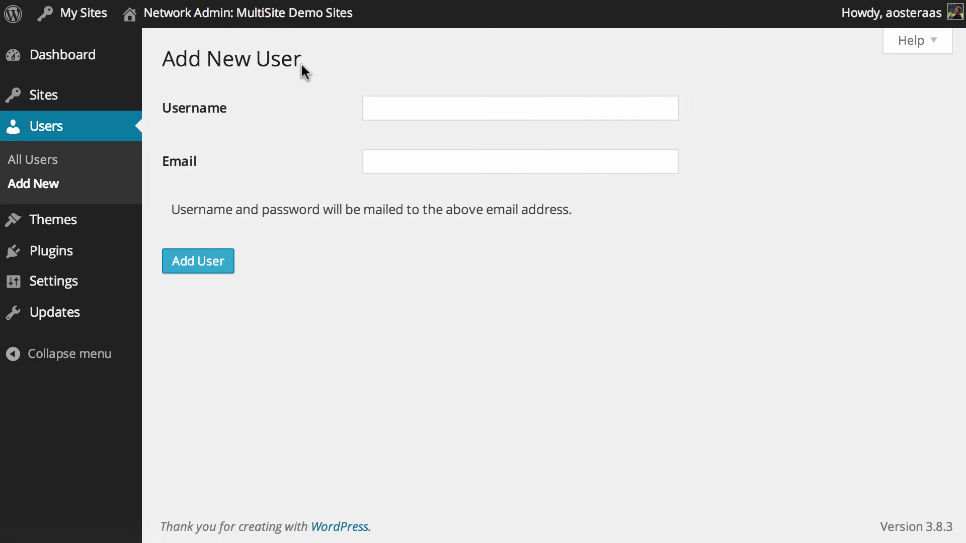
pyautogui.click(462, 97)
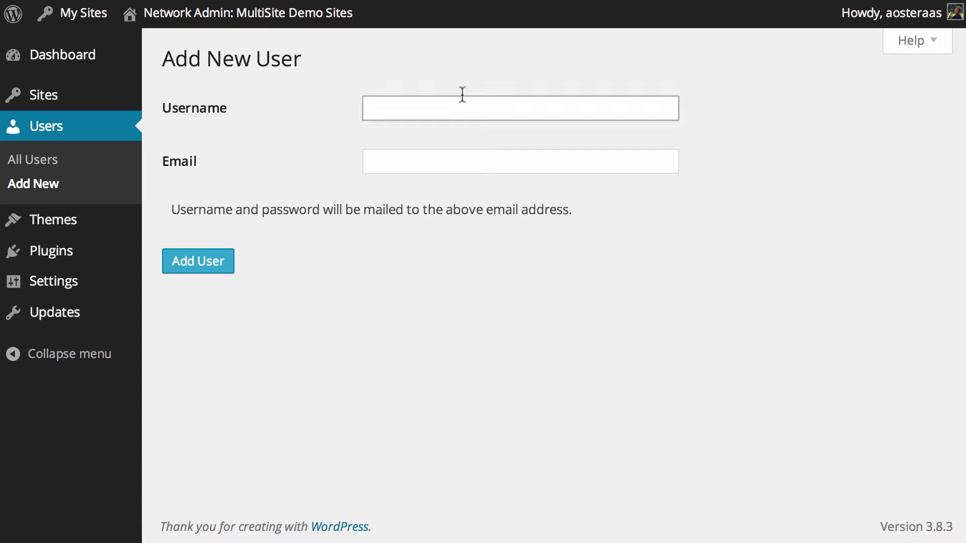
pyautogui.write('example')
pyautogui.press('Tab')
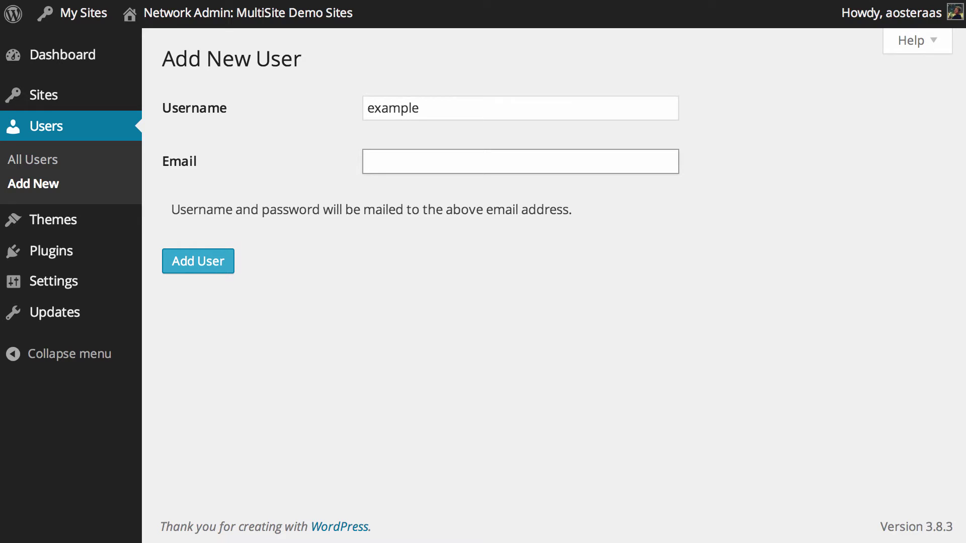
pyautogui.write('name@')
pyautogui.write('em')
pyautogui.write('ample.com')
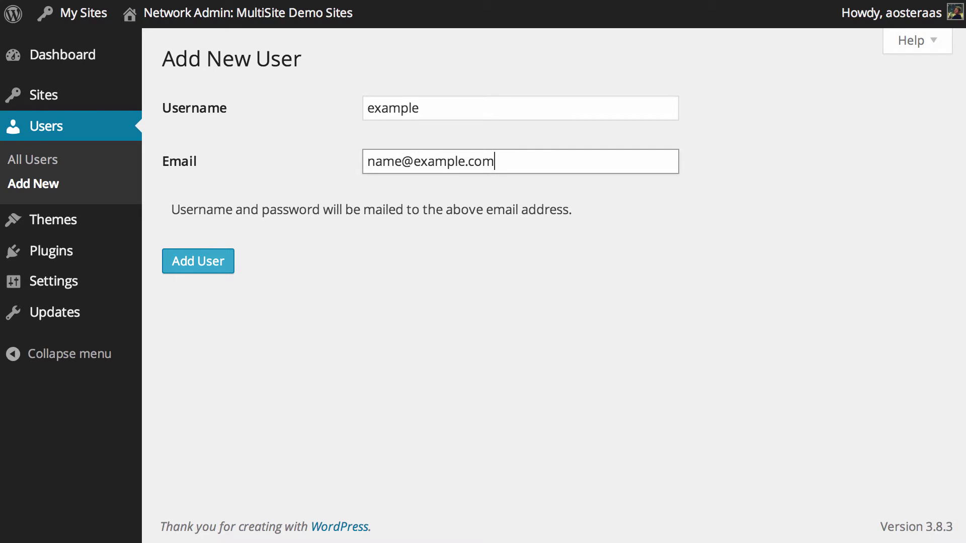
pyautogui.click(228, 254)
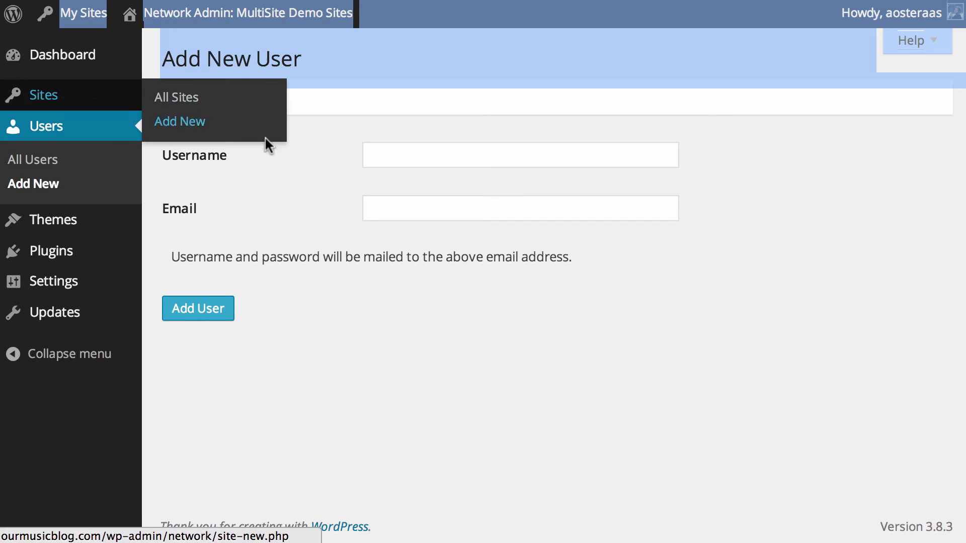
# Check the network users list, then open Edit Site for ourmusicblog.com/site1/ from All Sites
pyautogui.click(38, 166)
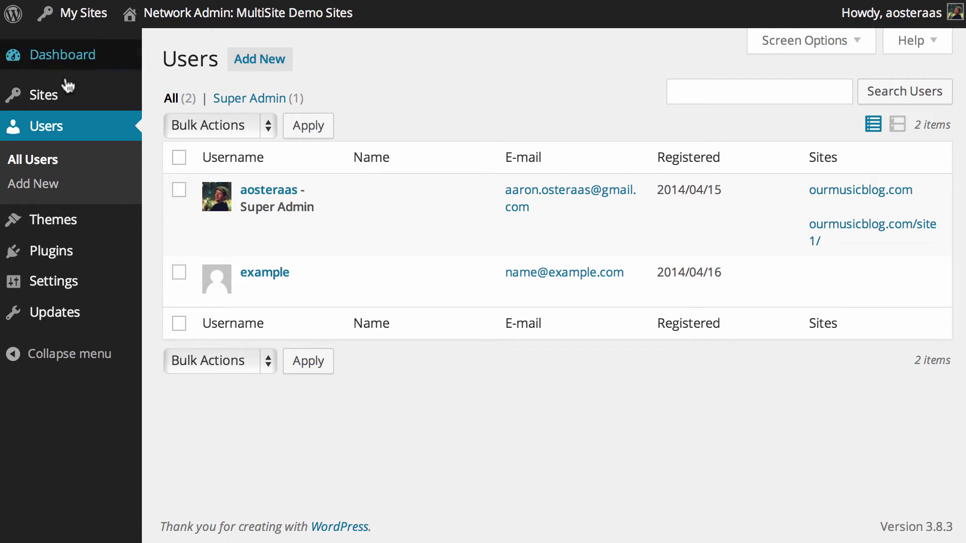
pyautogui.moveTo(53, 98)
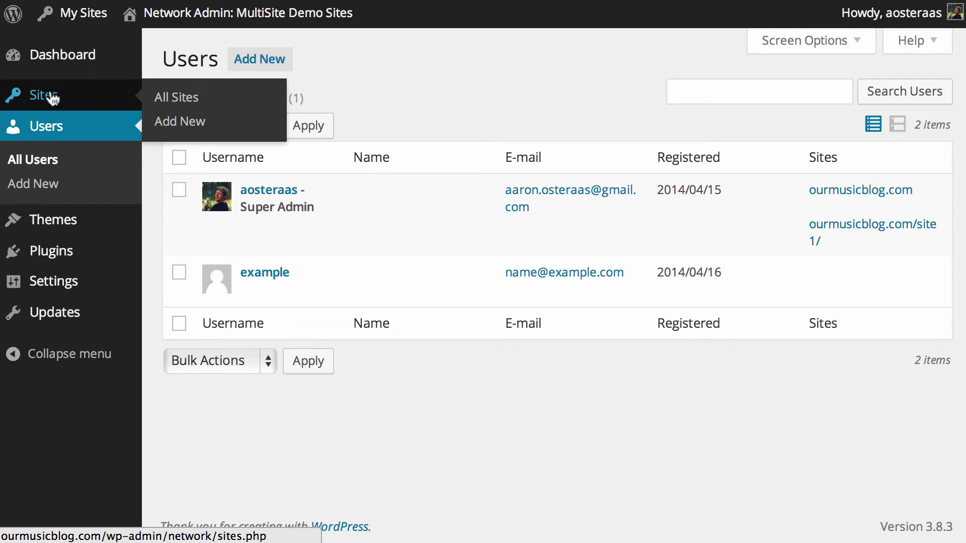
pyautogui.click(231, 111)
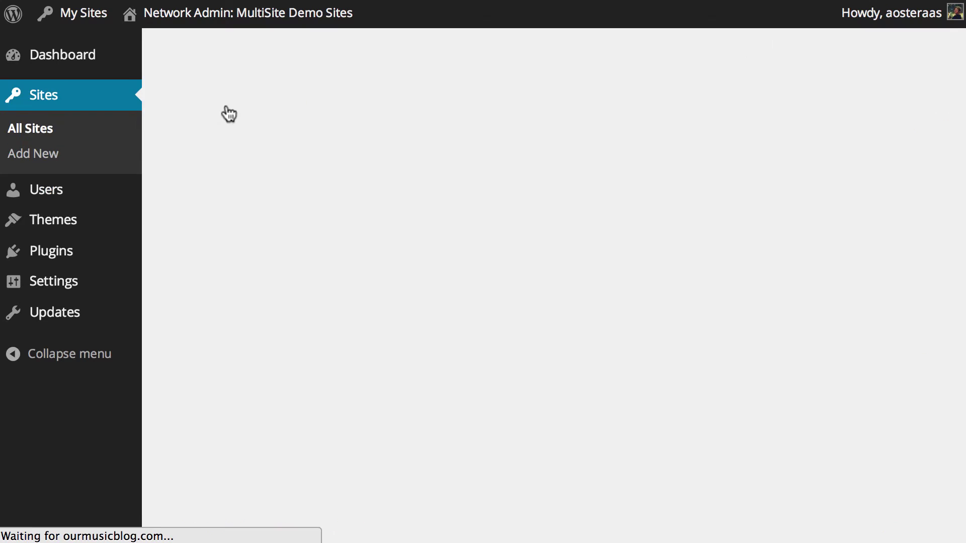
pyautogui.moveTo(358, 282)
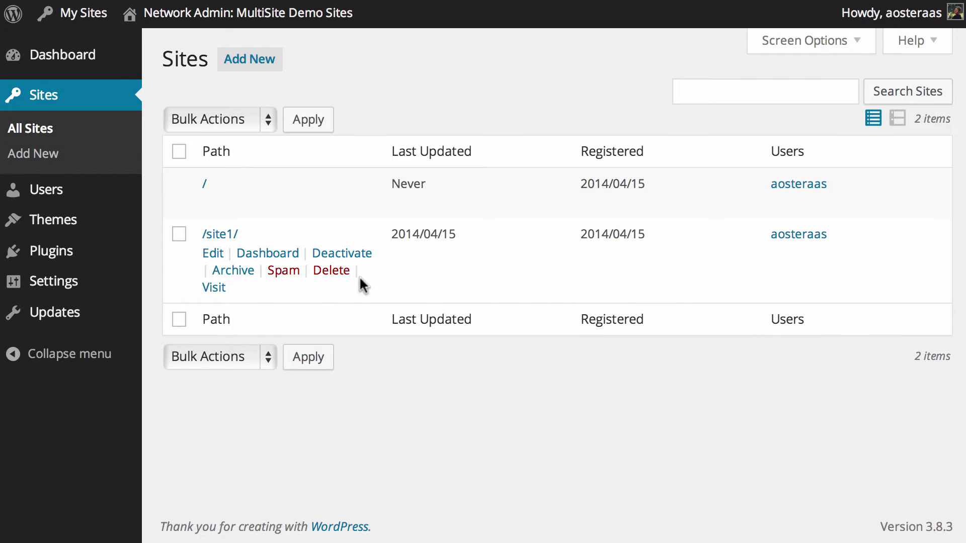
pyautogui.click(207, 255)
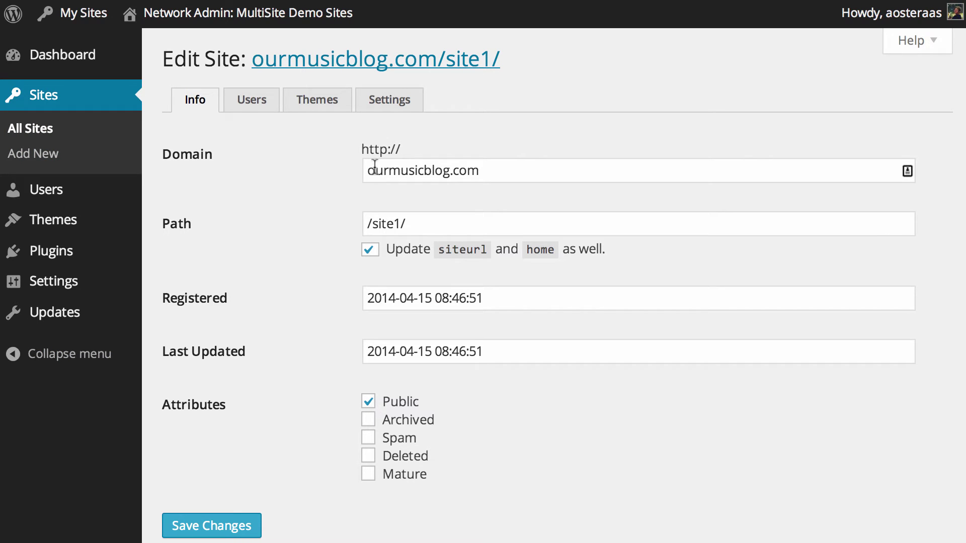
# Add existing user 'example' to site1 with the Subscriber role
pyautogui.click(233, 97)
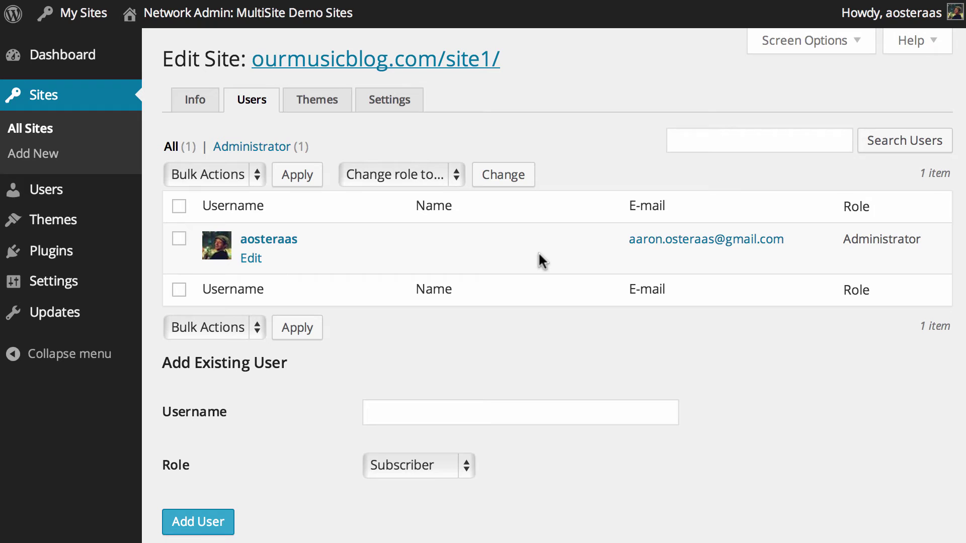
pyautogui.scroll(-3, 538, 253)
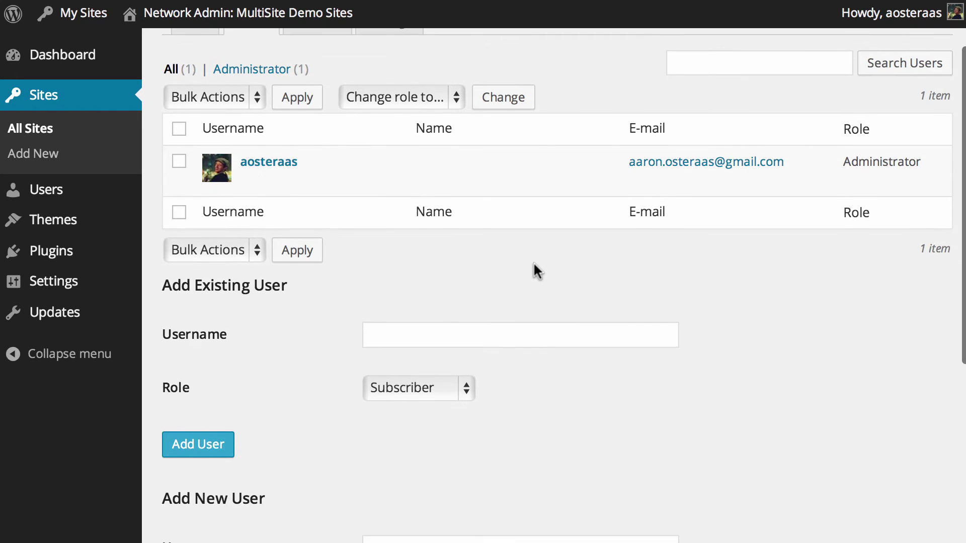
pyautogui.scroll(-3, 526, 261)
pyautogui.click(432, 246)
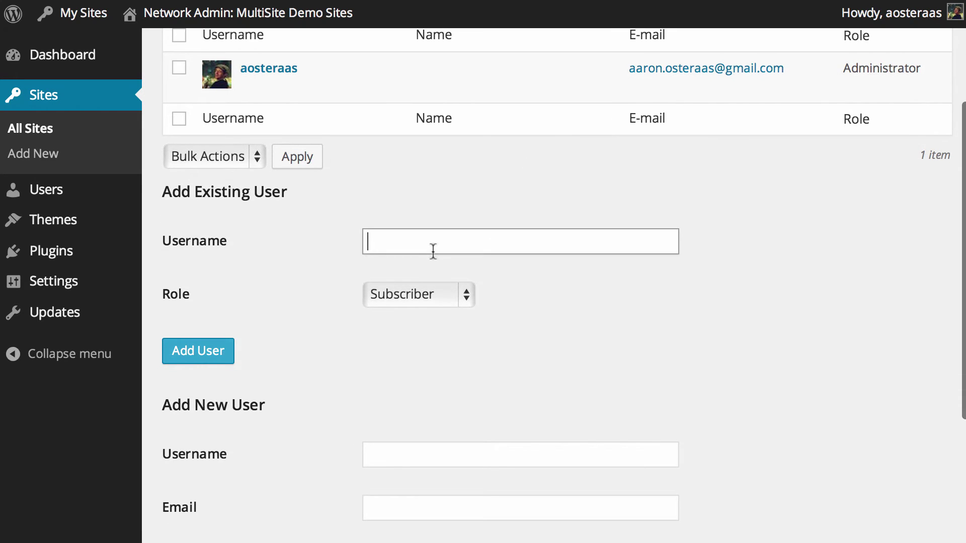
pyautogui.write('e')
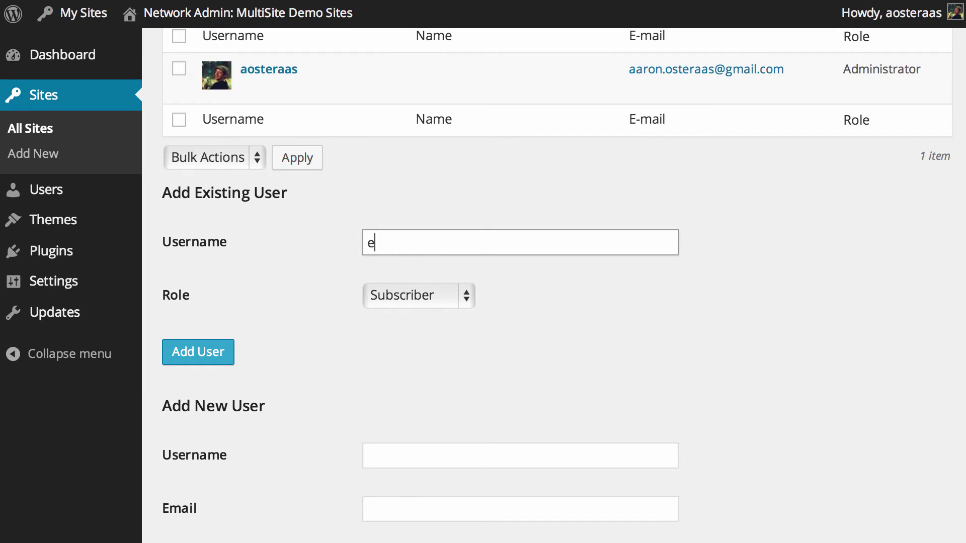
pyautogui.write('xample')
pyautogui.click(440, 289)
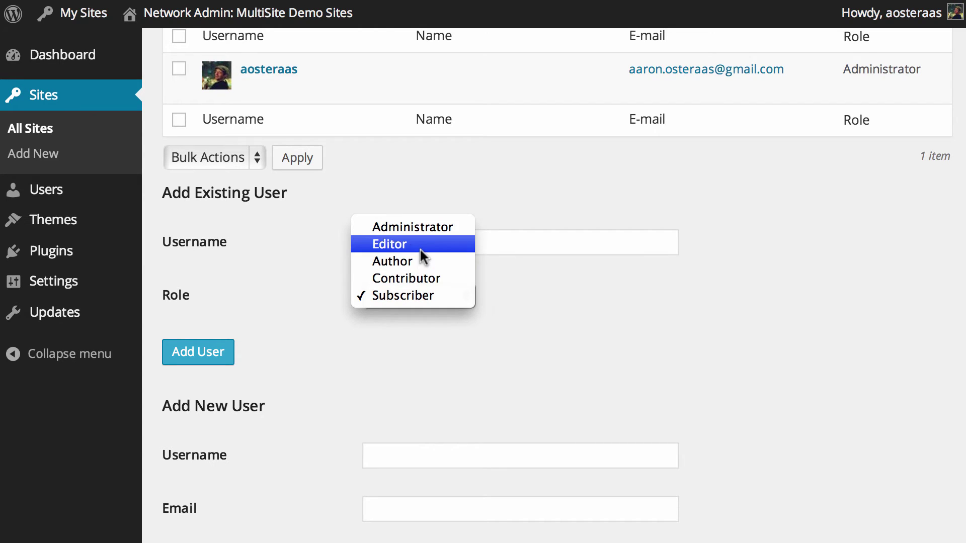
pyautogui.click(415, 295)
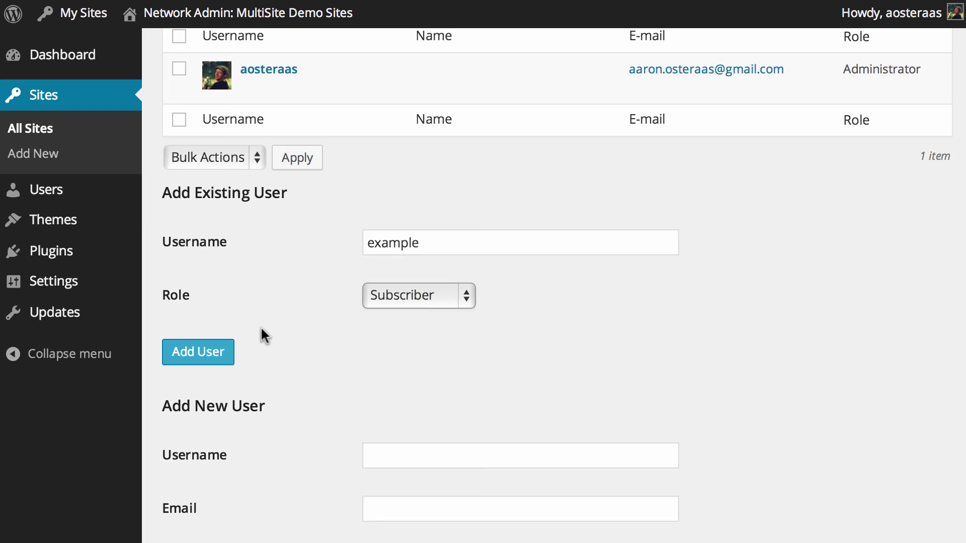
pyautogui.click(179, 355)
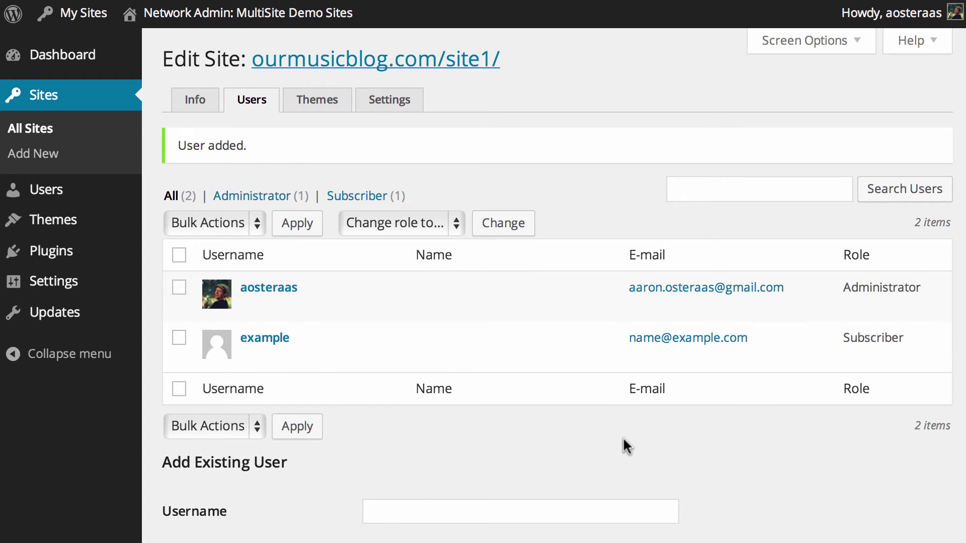
# Grant user 'example' super admin privileges on its Edit User profile
pyautogui.click(250, 356)
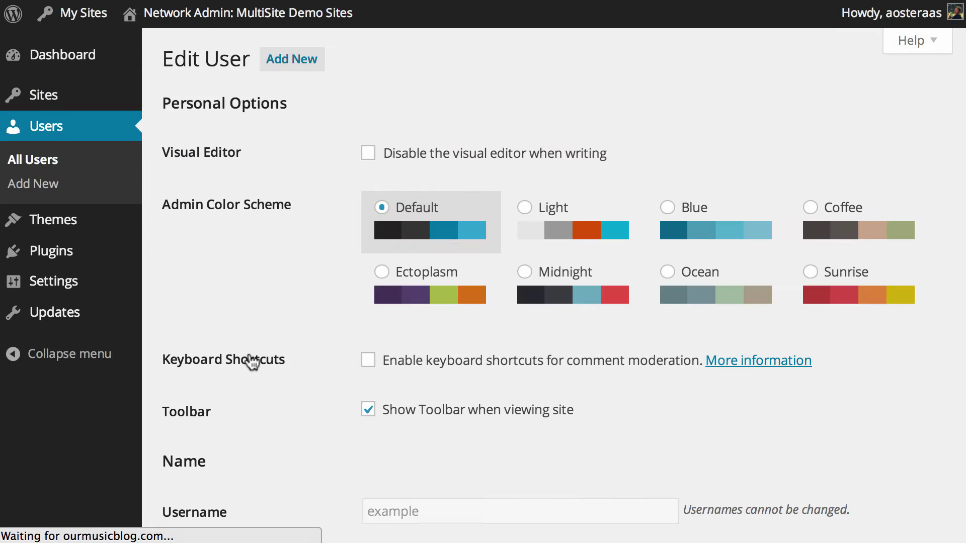
pyautogui.scroll(-5, 352, 332)
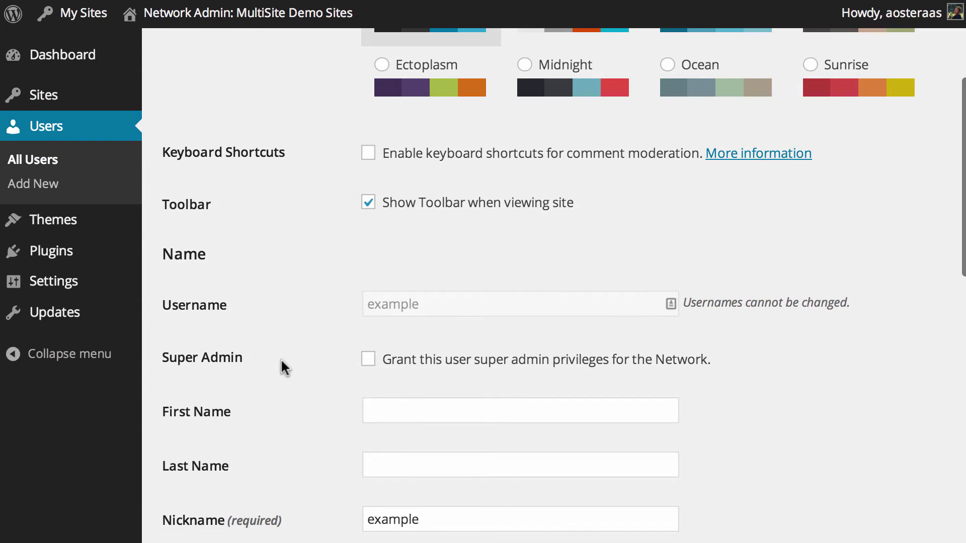
pyautogui.scroll(-1, 280, 360)
pyautogui.scroll(-1, 282, 358)
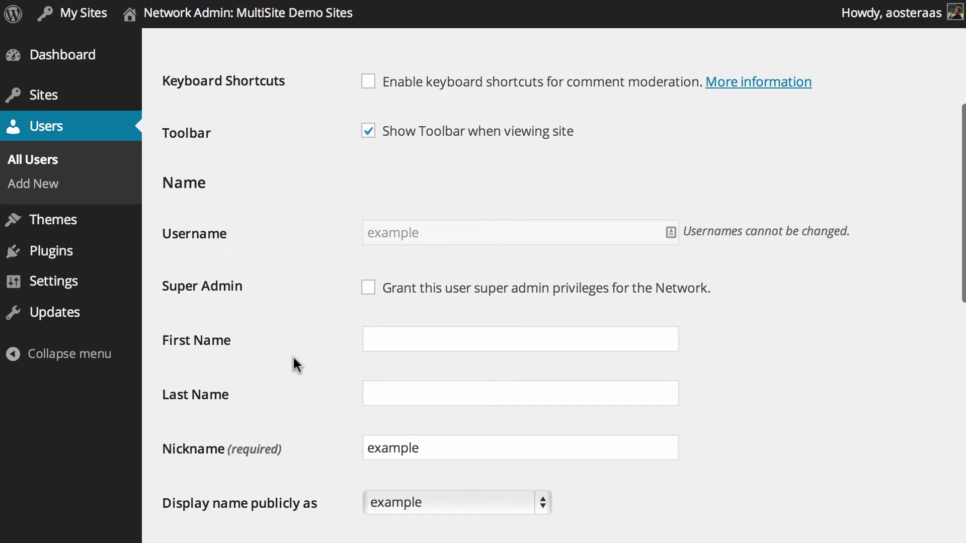
pyautogui.click(370, 289)
pyautogui.scroll(-3, 327, 427)
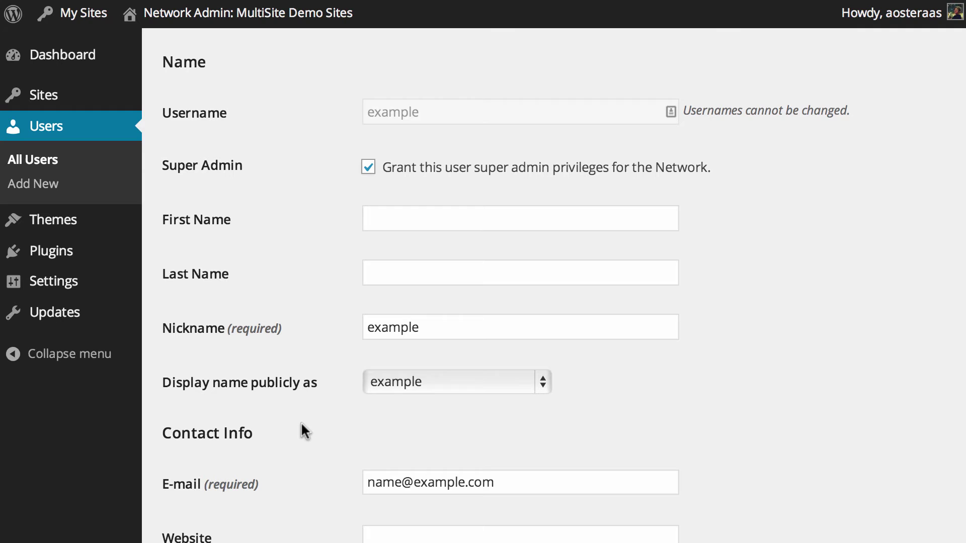
pyautogui.scroll(-10, 301, 423)
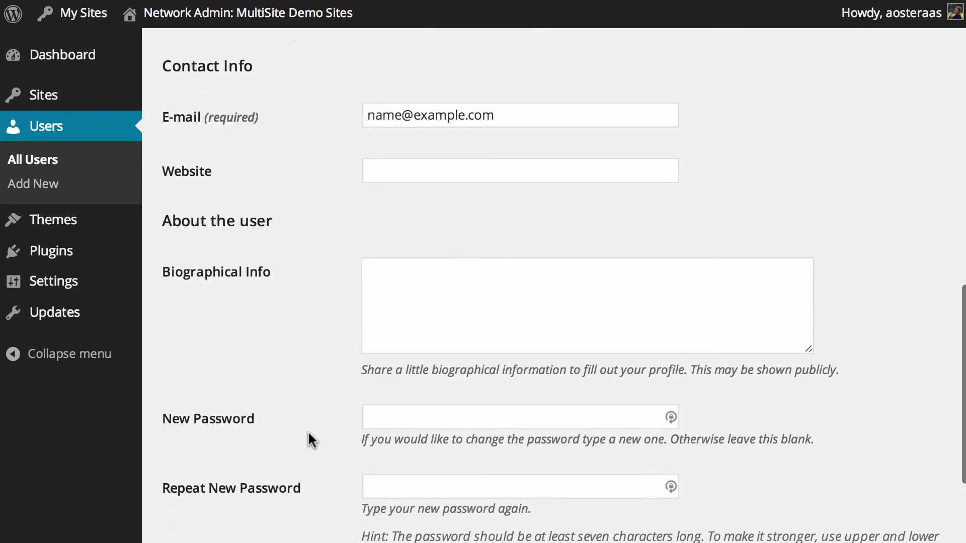
pyautogui.scroll(15, 308, 440)
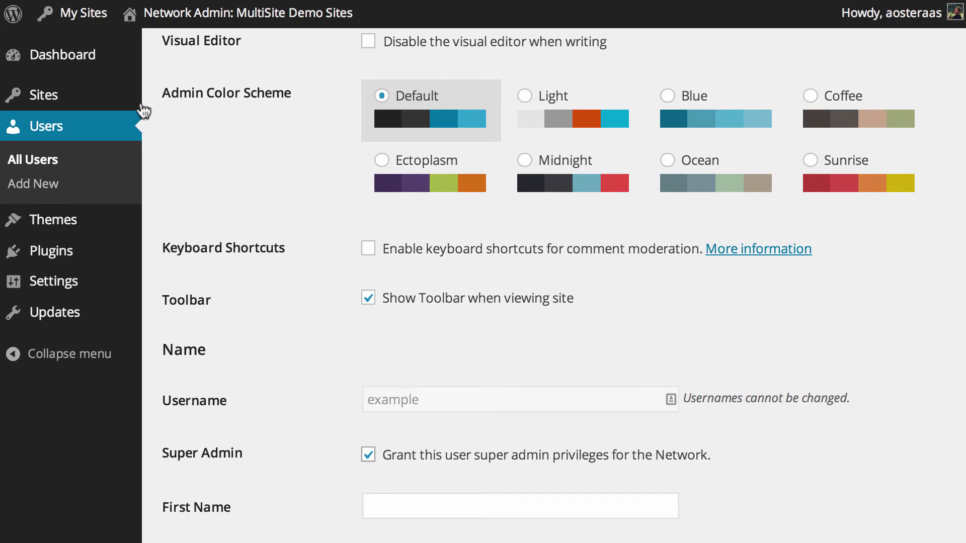
pyautogui.moveTo(79, 28)
pyautogui.moveTo(76, 46)
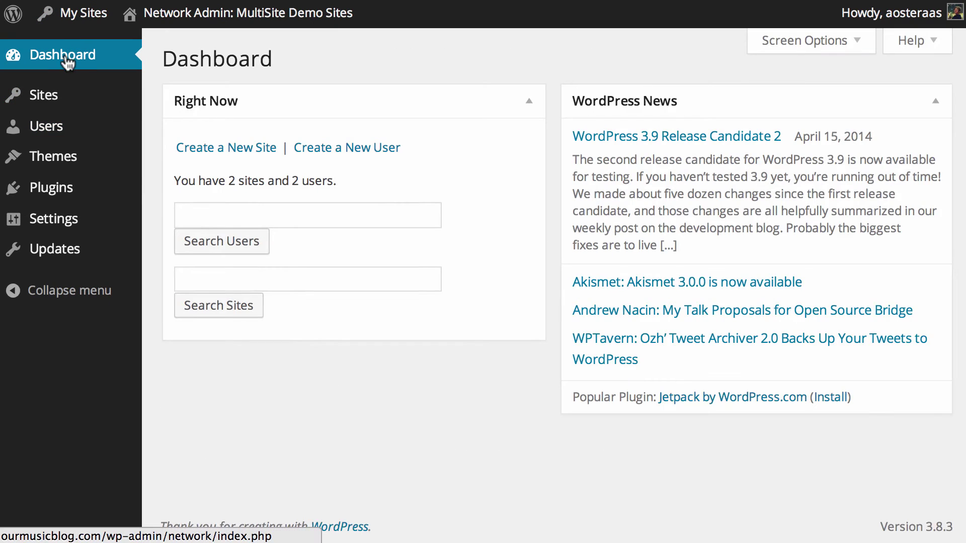
# Show the network Users list with two accounts, including 'example' on site1
pyautogui.click(23, 132)
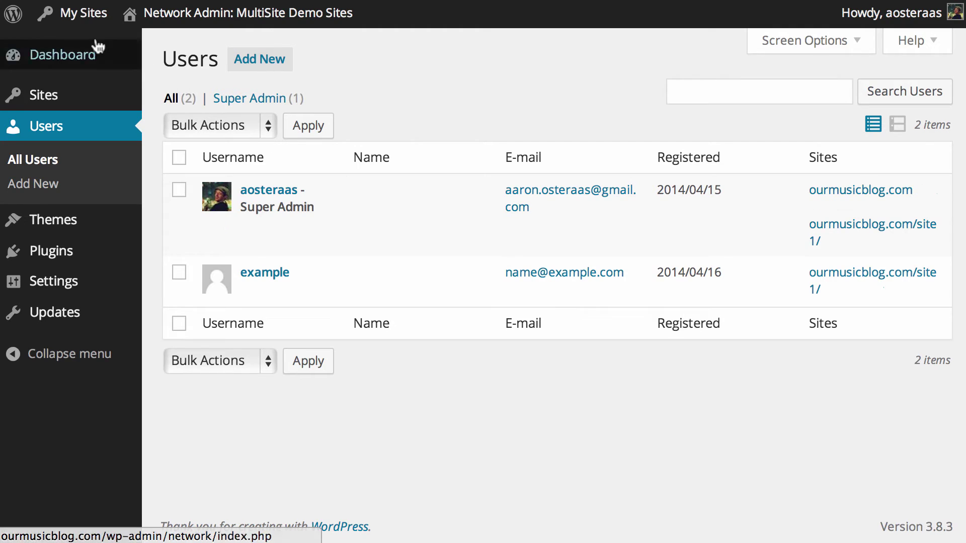
pyautogui.moveTo(80, 13)
pyautogui.moveTo(98, 91)
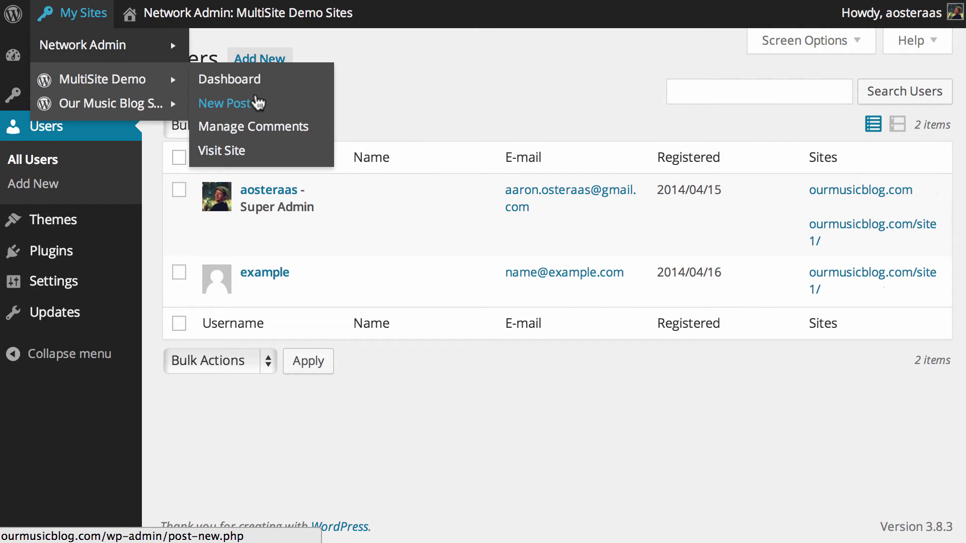
# Go to the MultiSite Demo dashboard and open its Users > Add New page
pyautogui.click(251, 82)
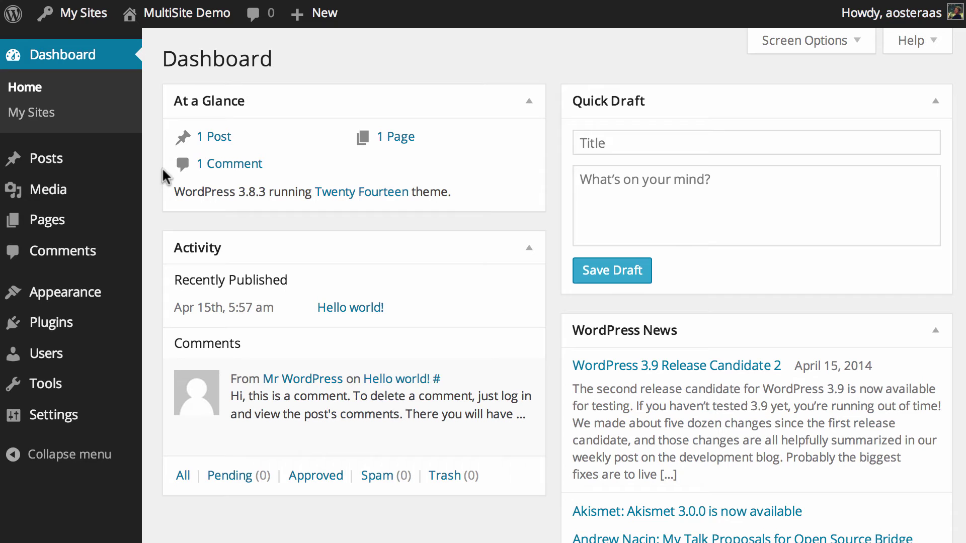
pyautogui.click(89, 363)
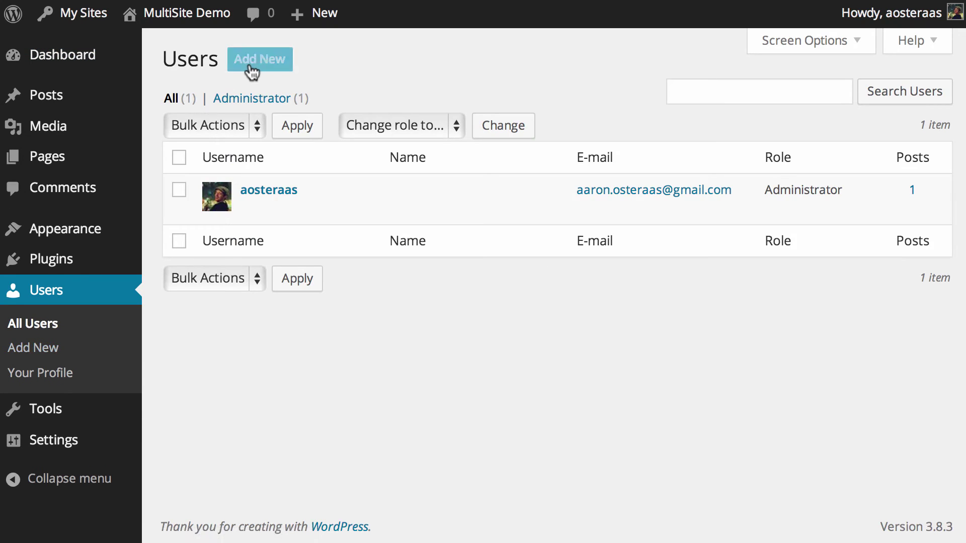
pyautogui.click(251, 70)
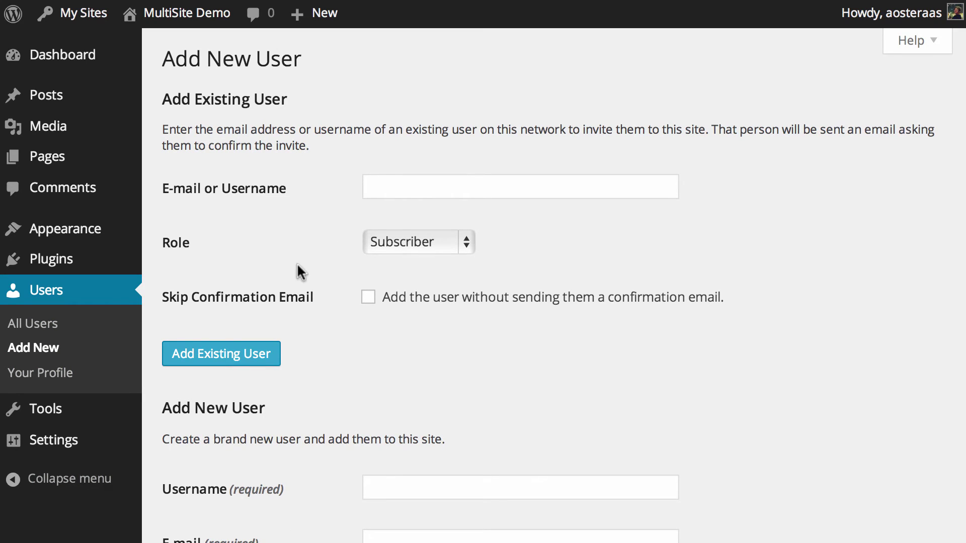
# Add existing user 'example' to MultiSite Demo, skipping the confirmation email
pyautogui.scroll(-5, 335, 456)
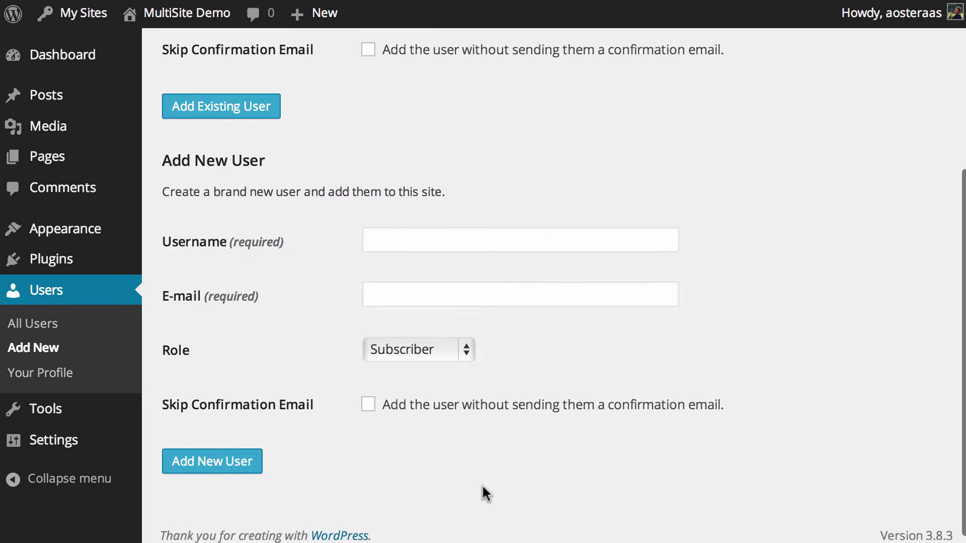
pyautogui.scroll(5, 473, 487)
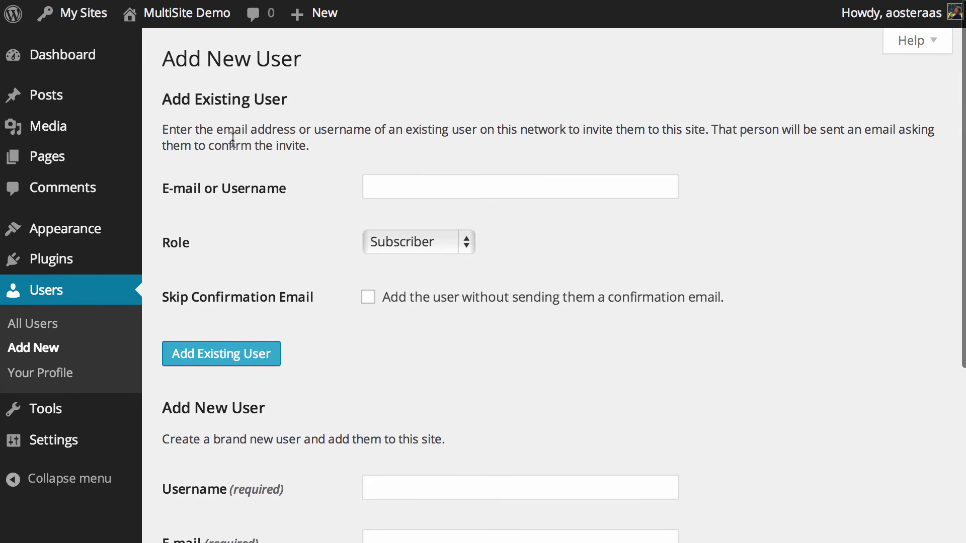
pyautogui.click(372, 190)
pyautogui.write('example')
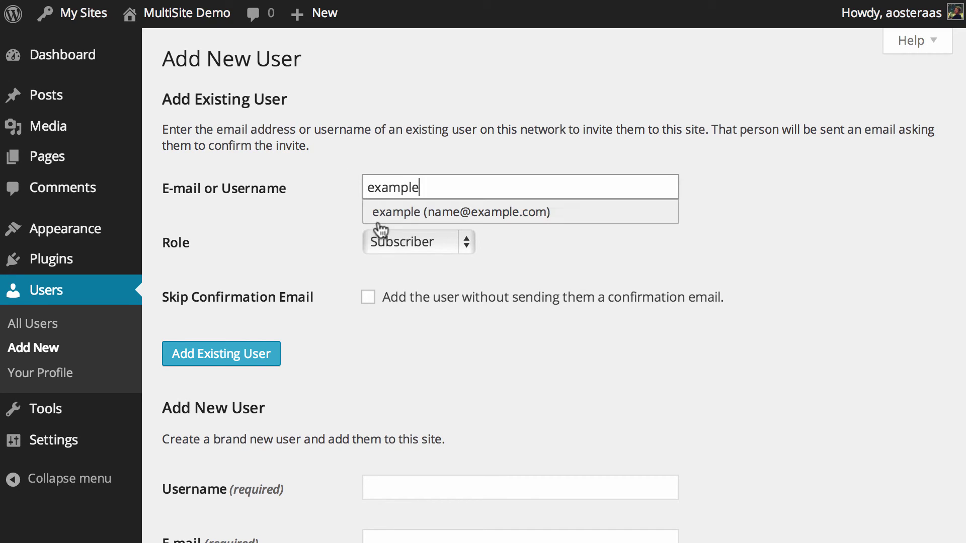
pyautogui.click(378, 220)
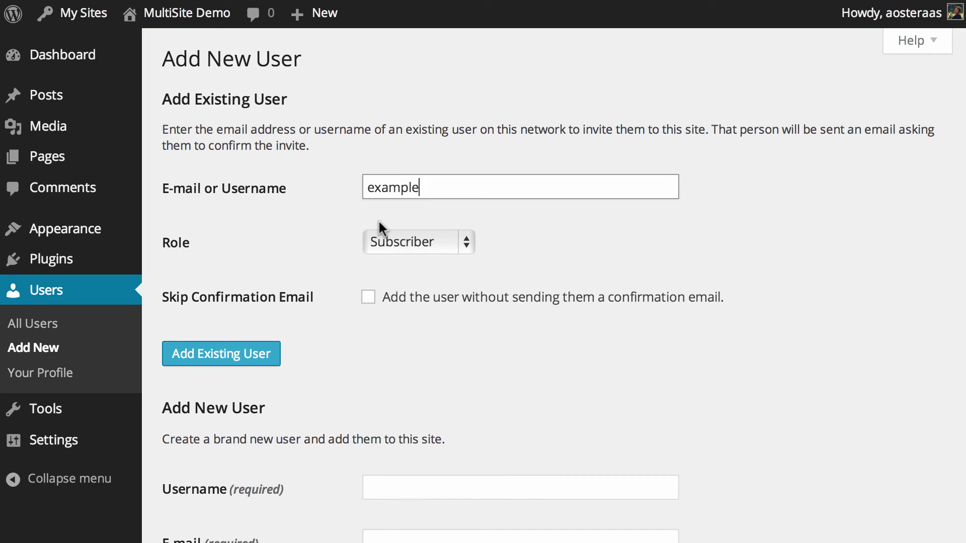
pyautogui.click(367, 297)
pyautogui.click(244, 361)
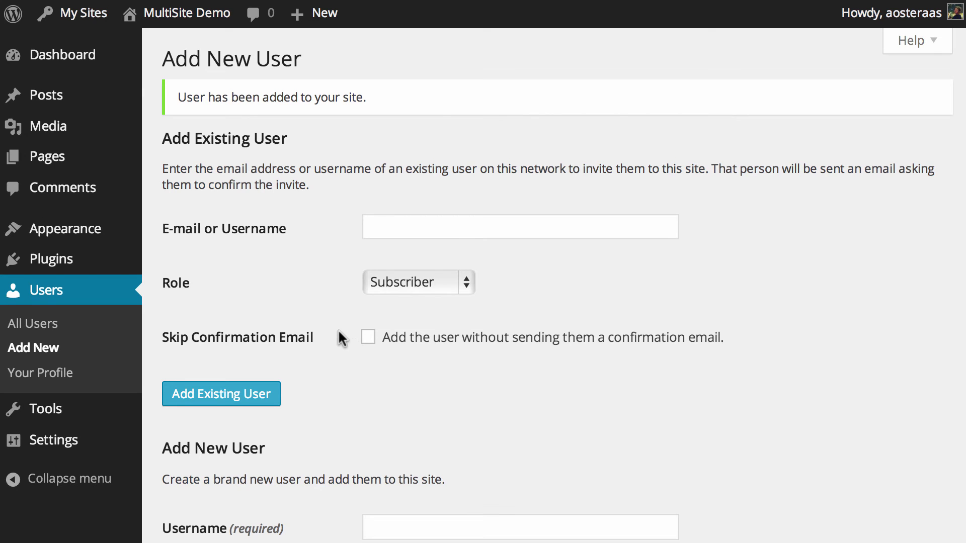
# Create new user 'example1' with its e-mail address, skipping the confirmation email
pyautogui.scroll(-10, 338, 338)
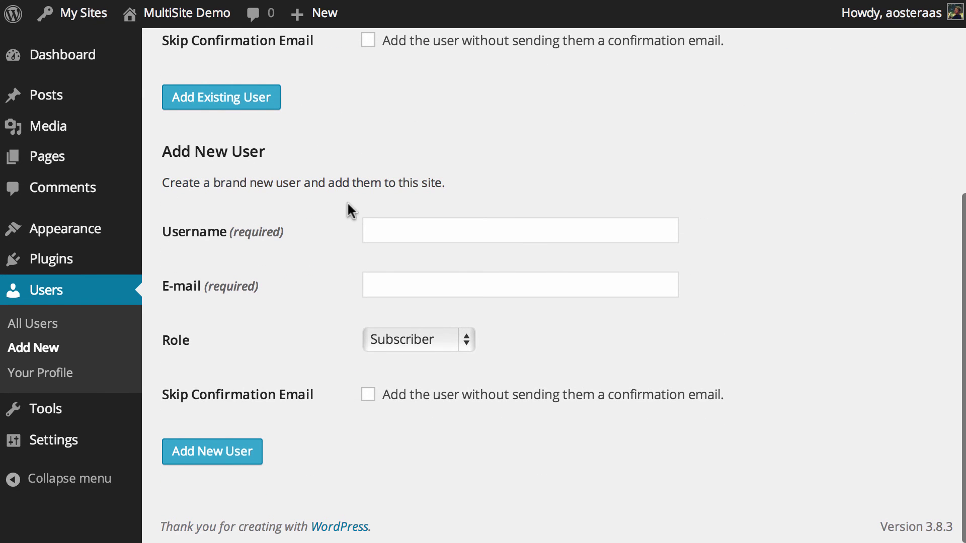
pyautogui.click(388, 232)
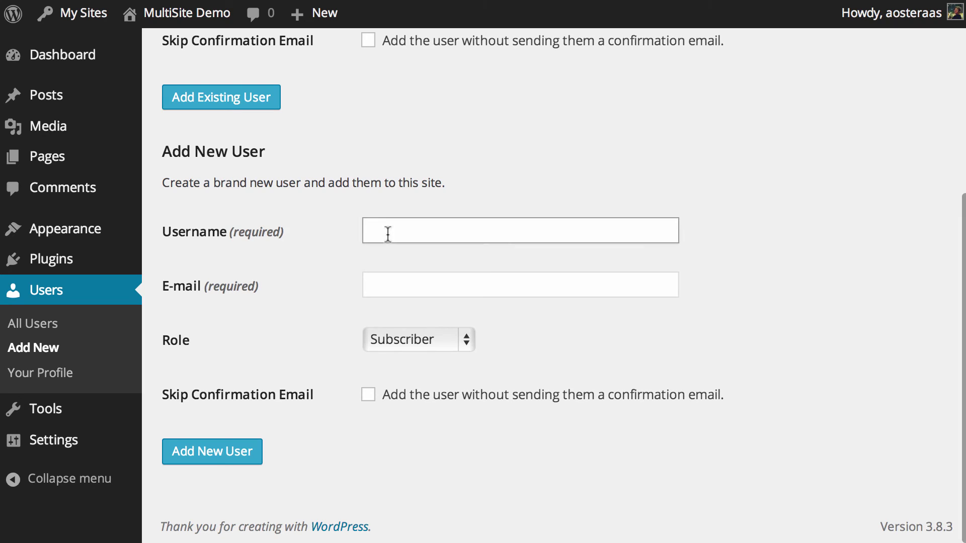
pyautogui.write('example1')
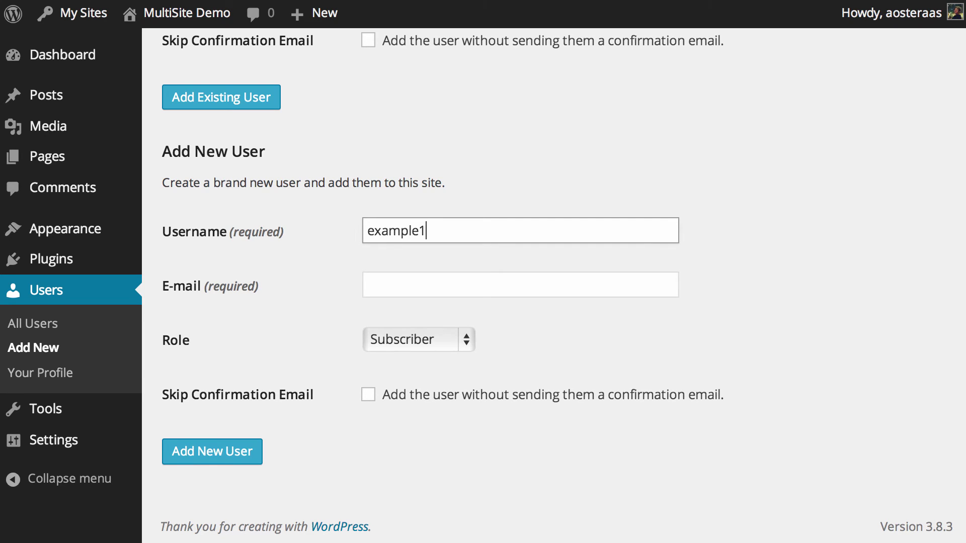
pyautogui.press('Tab')
pyautogui.write('name1')
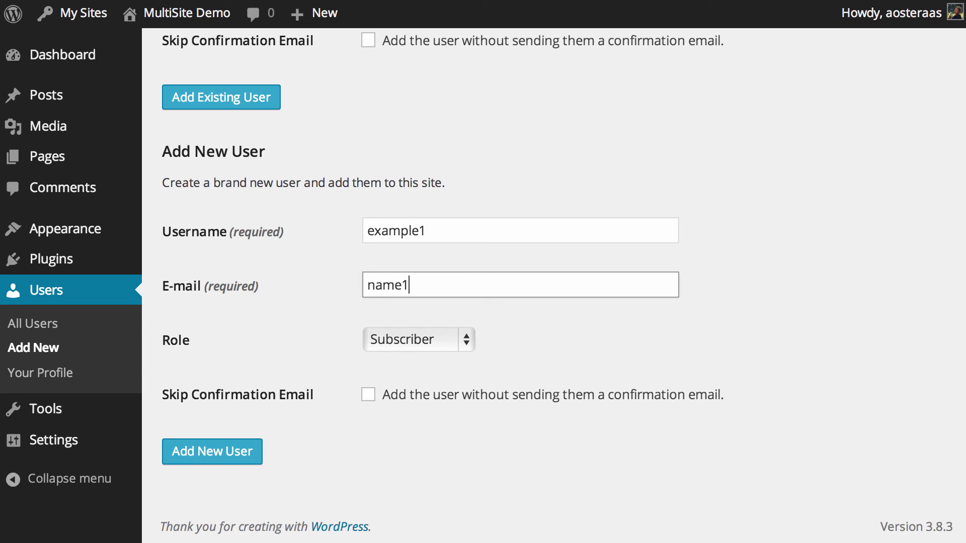
pyautogui.write('@examplecom')
pyautogui.press('BackSpace')
pyautogui.press('BackSpace')
pyautogui.press('BackSpace')
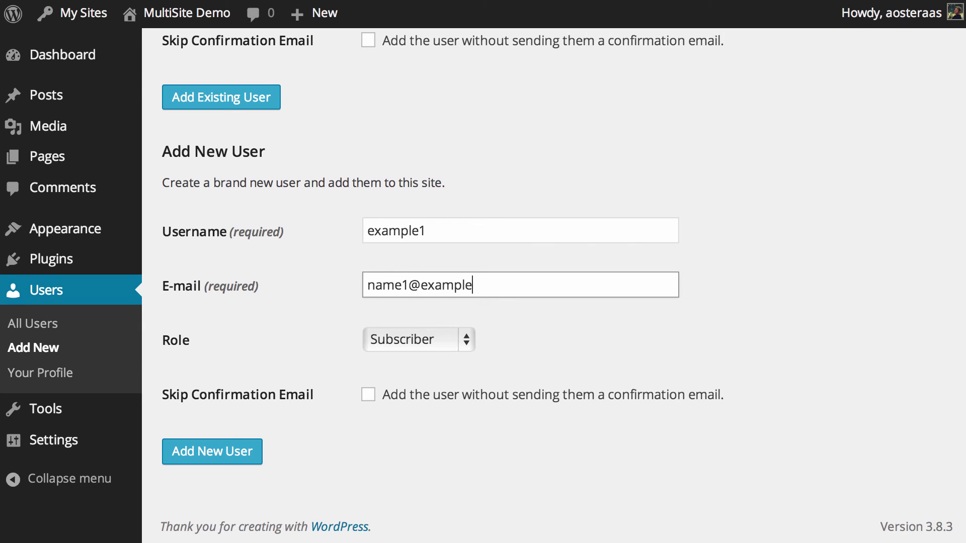
pyautogui.write('c')
pyautogui.press('BackSpace')
pyautogui.write('.com')
pyautogui.press('Tab')
pyautogui.press('Tab')
pyautogui.press('space')
pyautogui.press('Tab')
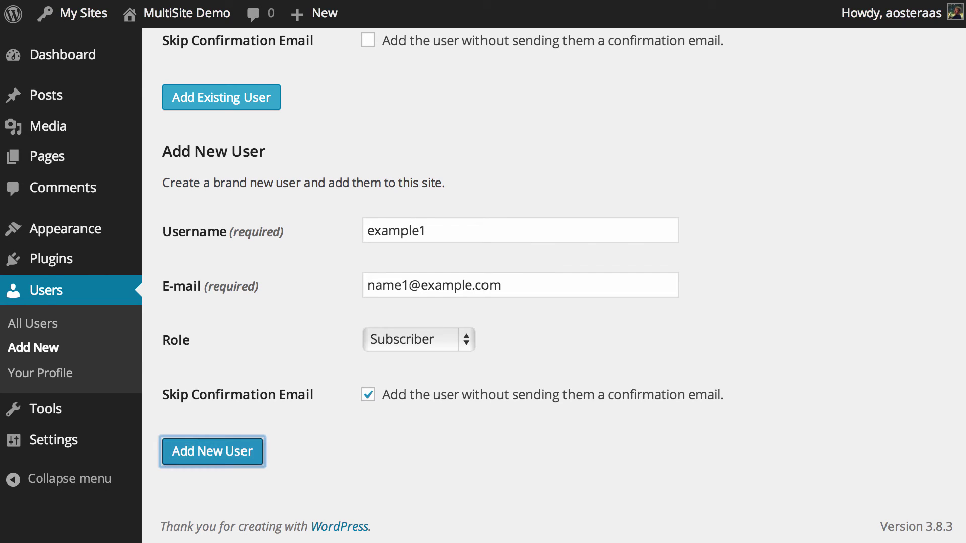
pyautogui.press('Return')
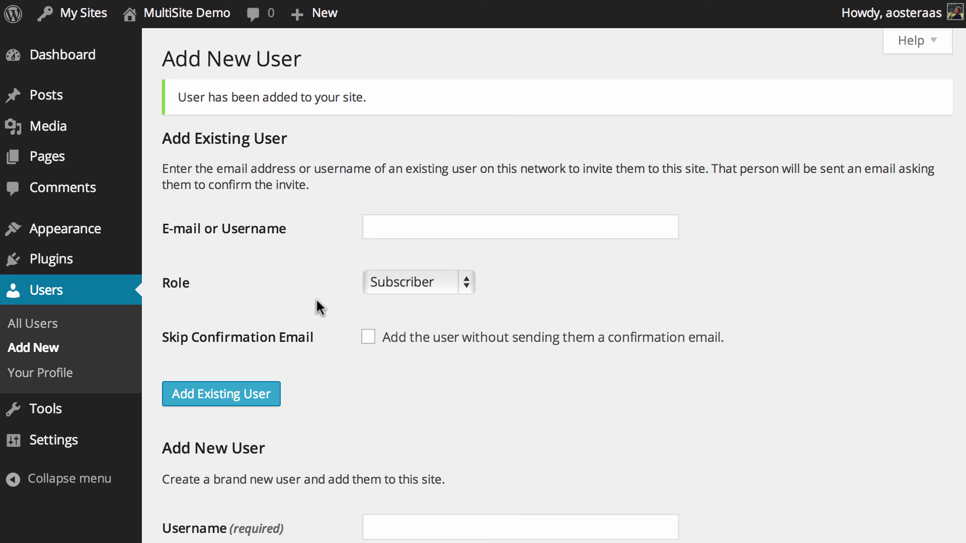
# Return to the Network Admin dashboard, now showing 3 users, and open the network Users list
pyautogui.moveTo(82, 23)
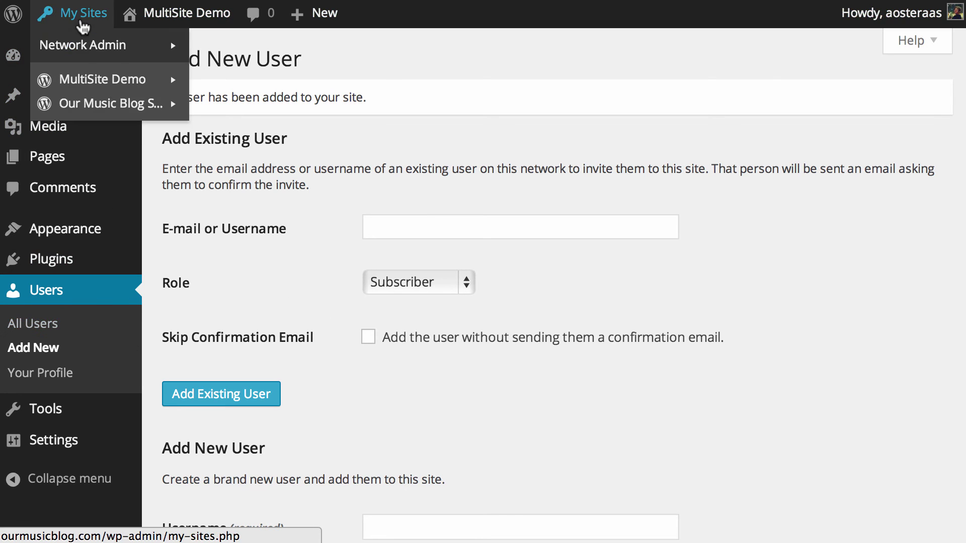
pyautogui.click(82, 47)
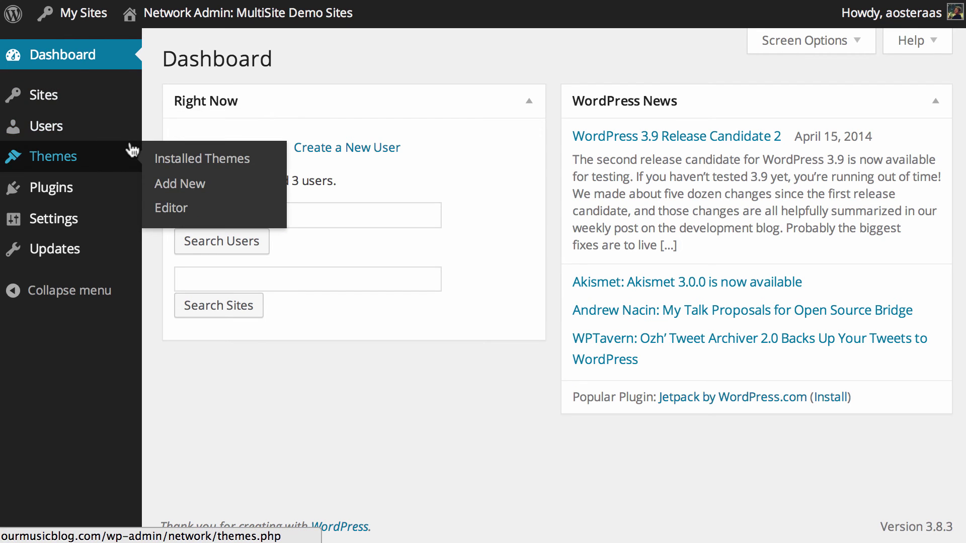
pyautogui.click(71, 132)
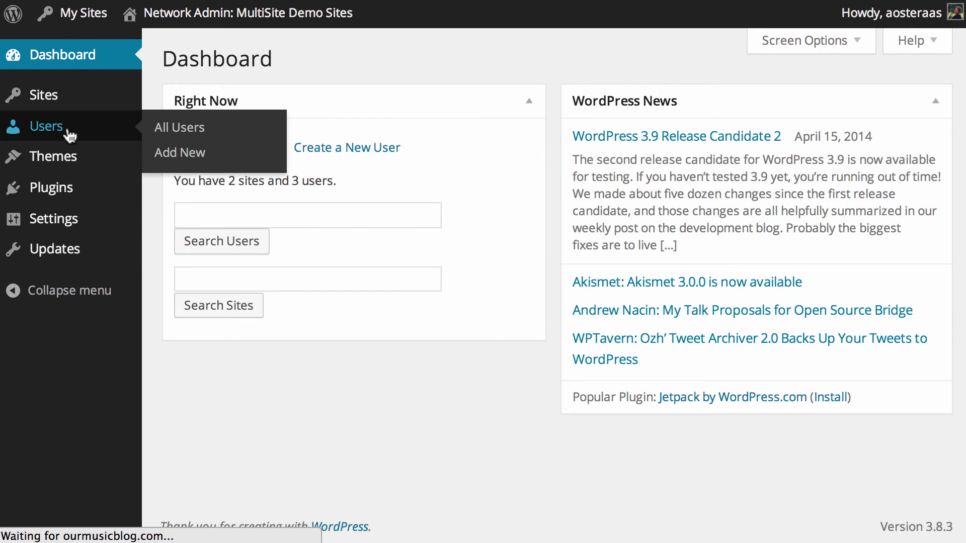